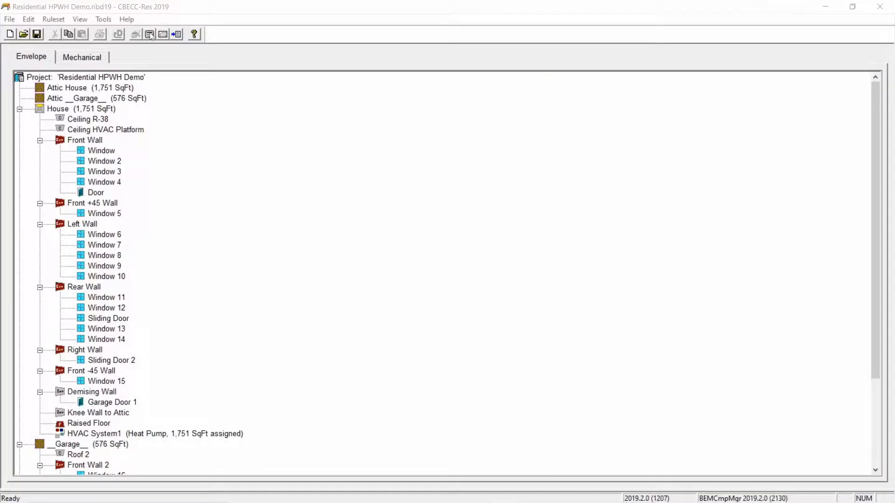
Create a DHW System 1 assignment on the House zone from its context menu
left_click(151, 13)
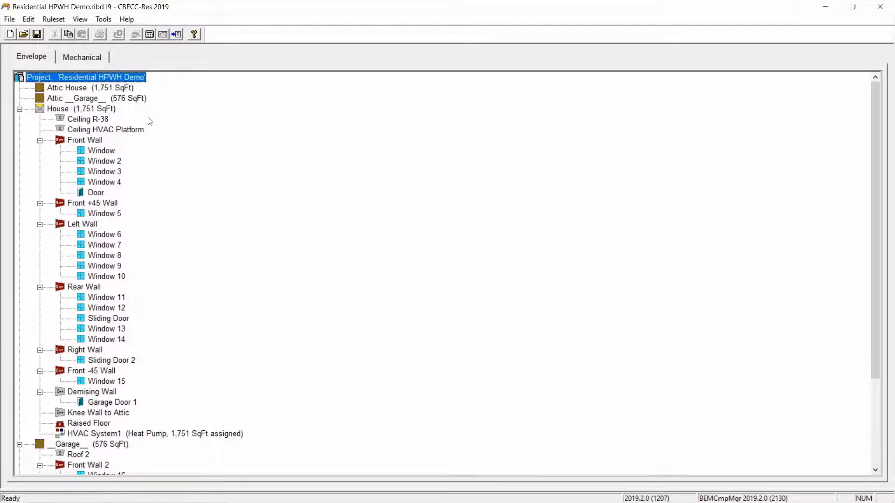
left_click(67, 110)
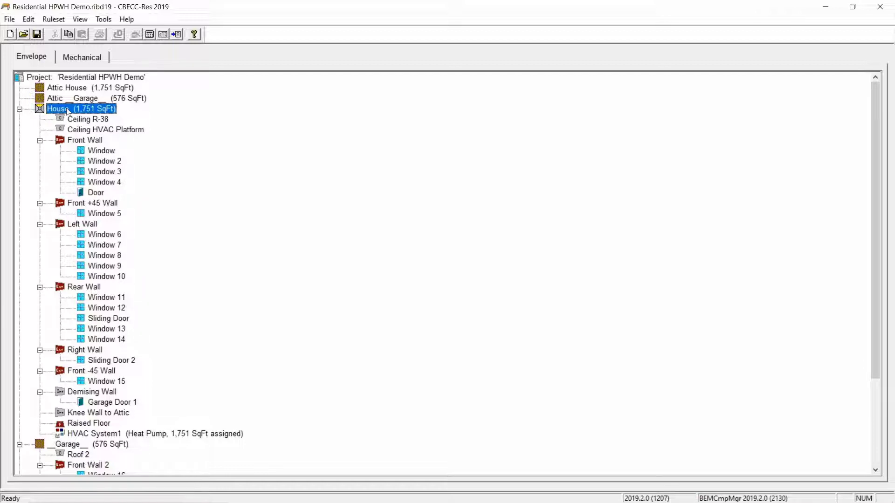
right_click(67, 110)
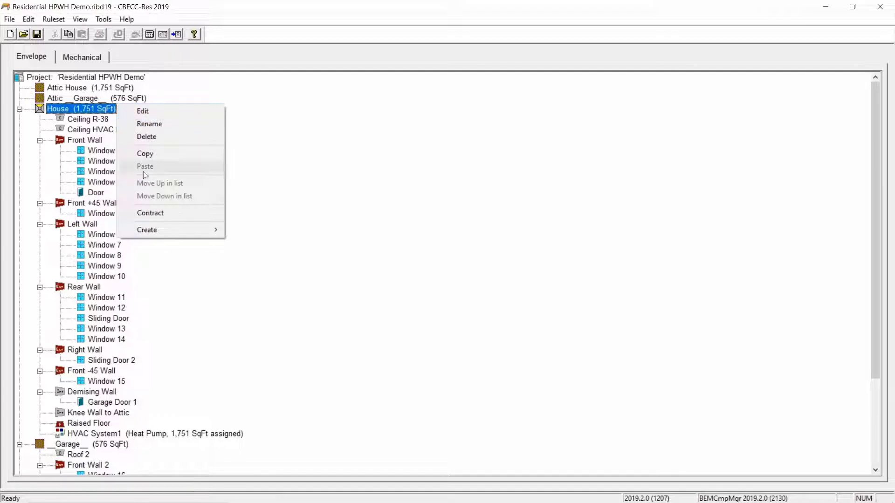
mouse_move(149, 230)
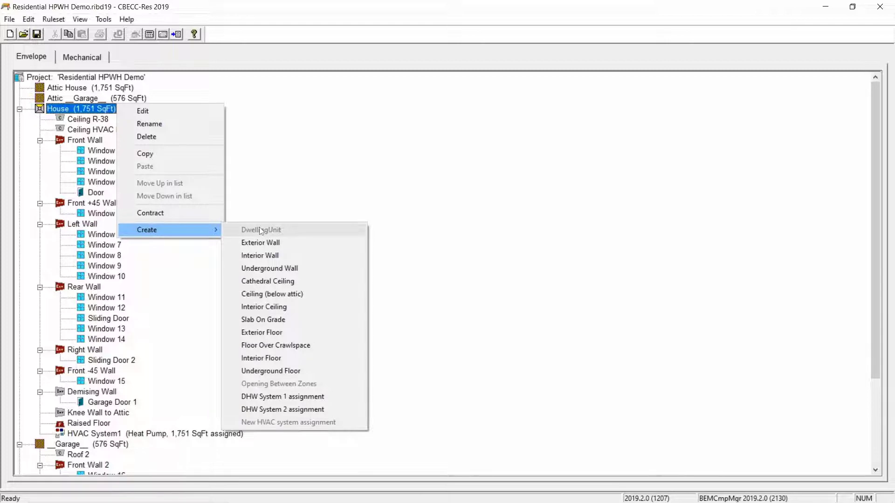
left_click(287, 397)
left_click_drag(578, 262, 451, 182)
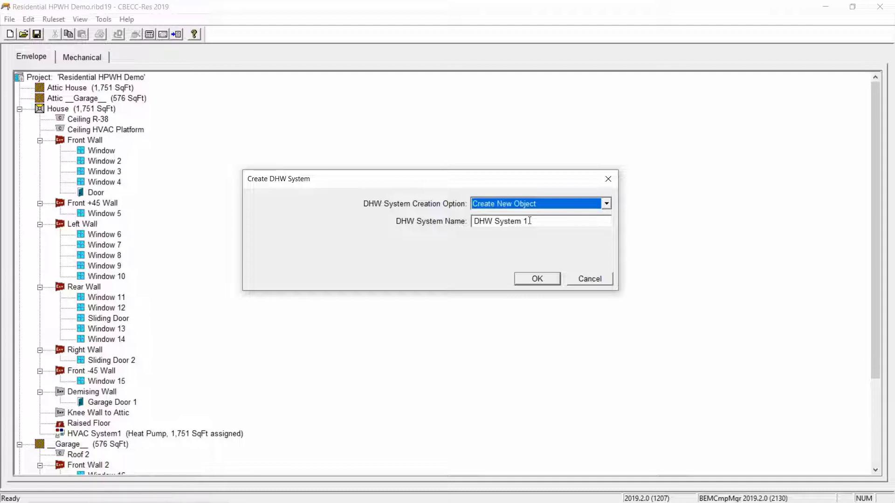
Confirm creation of DHW System 1 and choose to create a new water heater for it
left_click(537, 280)
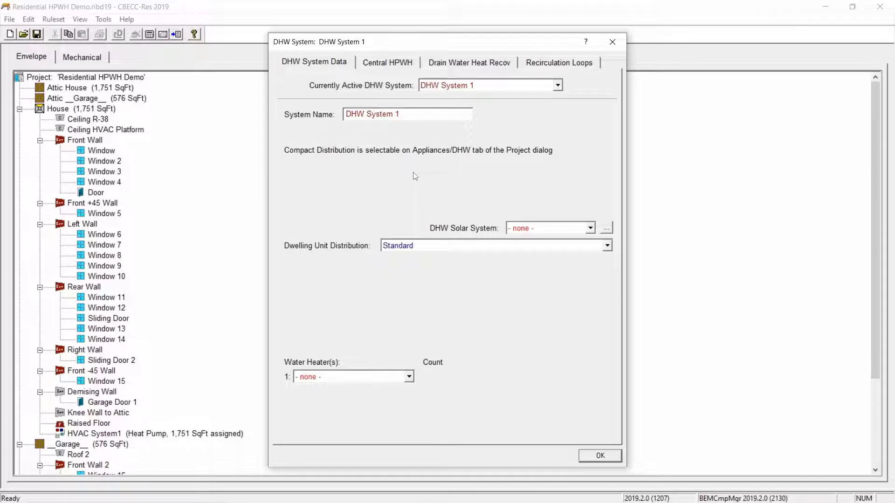
left_click(400, 114)
left_click(344, 114)
left_click_drag(344, 114, 403, 115)
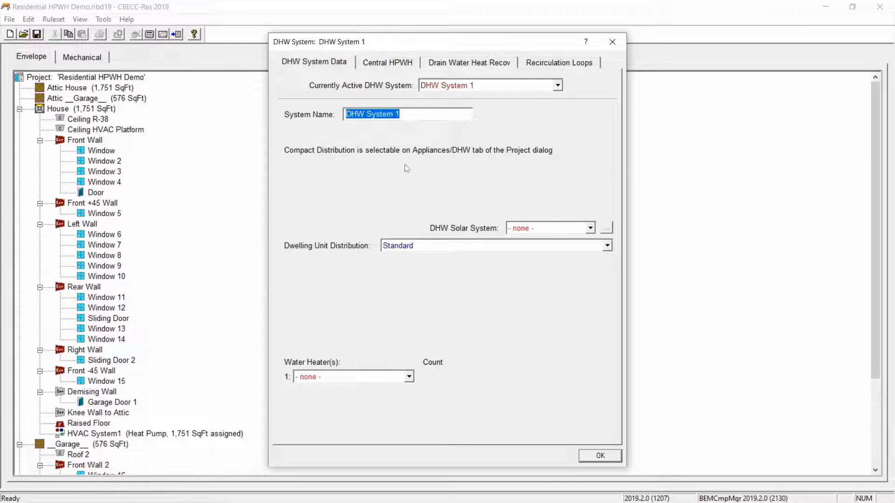
left_click(409, 378)
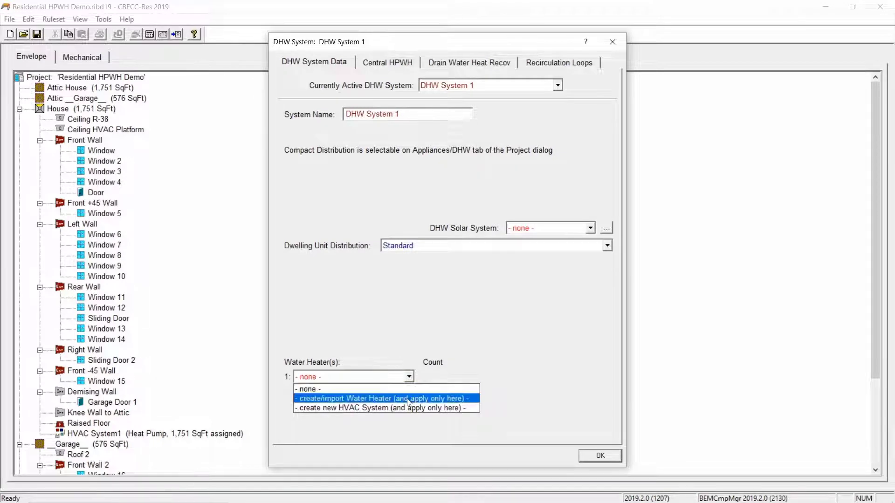
left_click(408, 400)
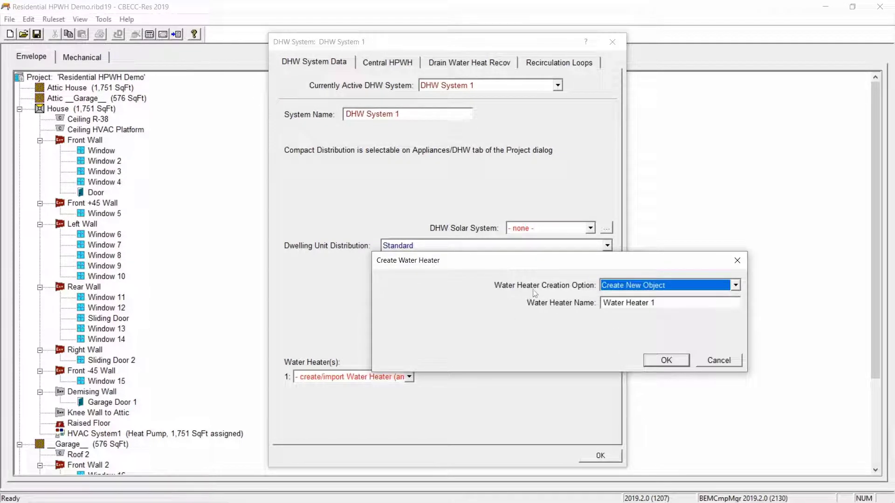
Name the new water heater 'Generic HPWH' and confirm its creation
left_click_drag(558, 258, 433, 220)
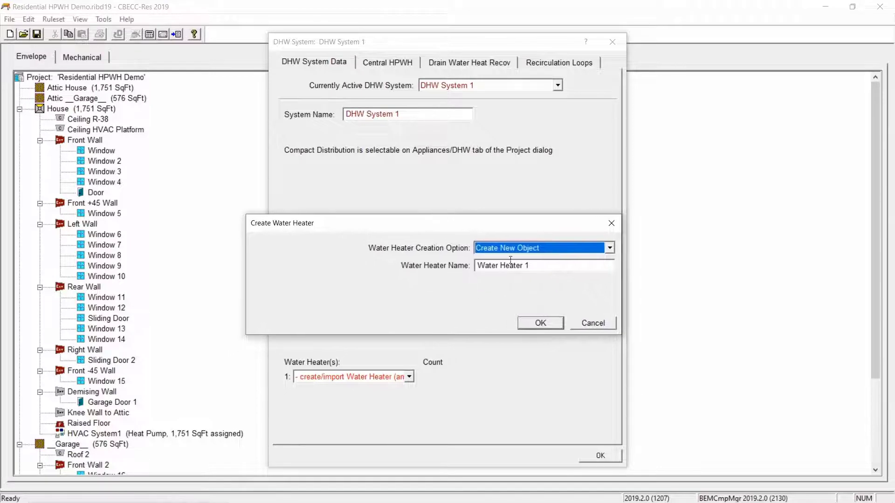
key("Tab")
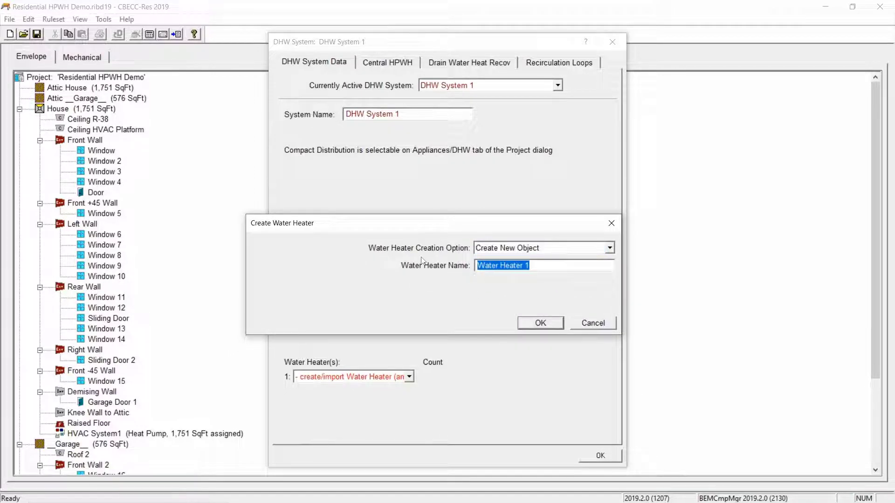
type("Generic HPWH")
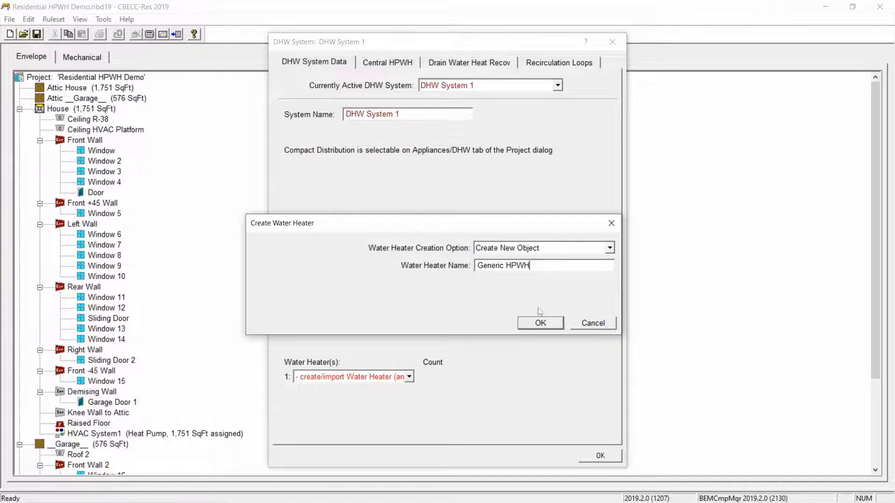
left_click(542, 324)
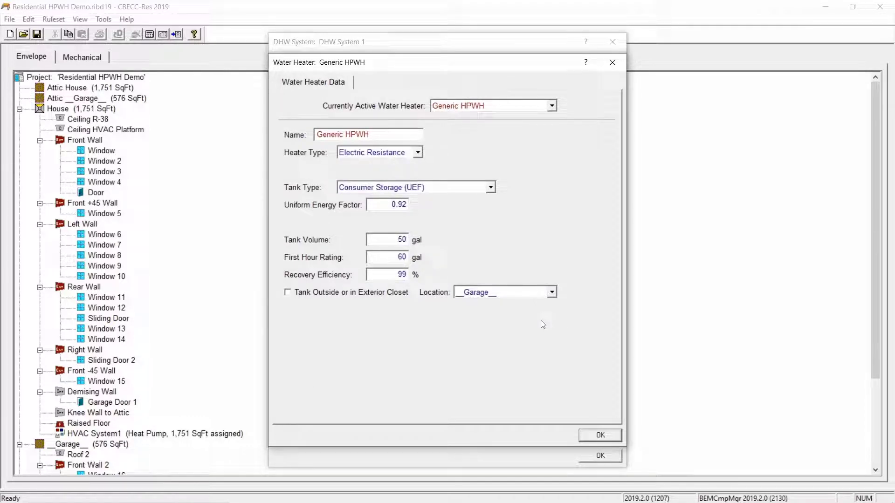
Set the heater type to Heat Pump, brand (generic), model UEF 2 (50 gal)
left_click(385, 134)
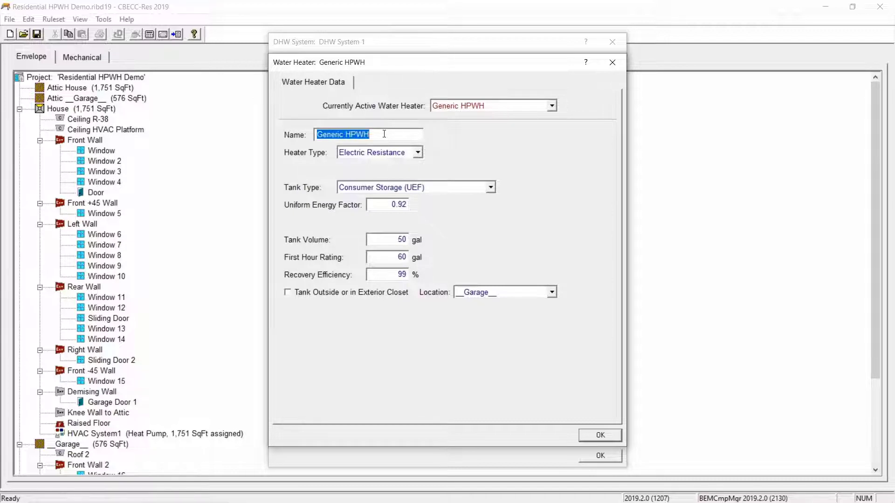
left_click(384, 134)
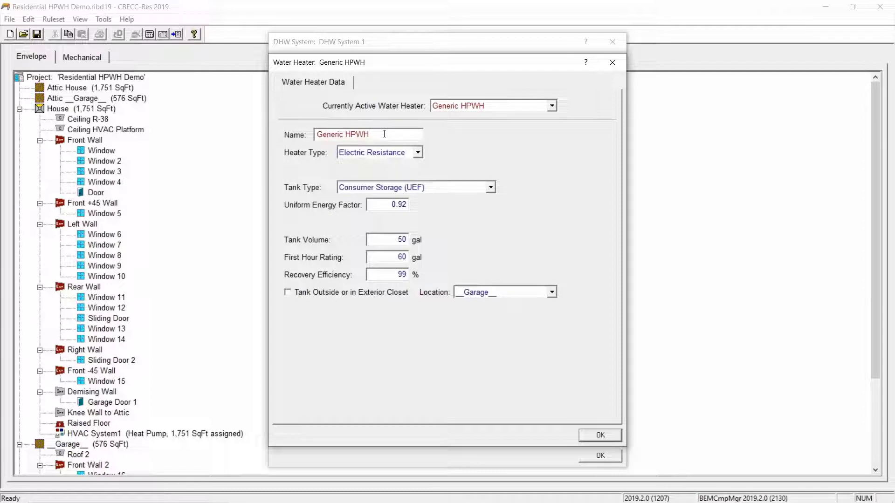
left_click(418, 153)
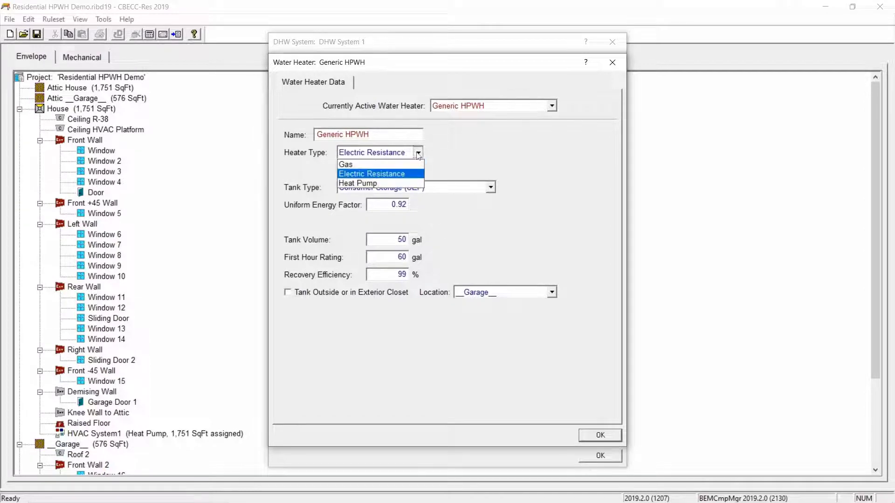
left_click(387, 183)
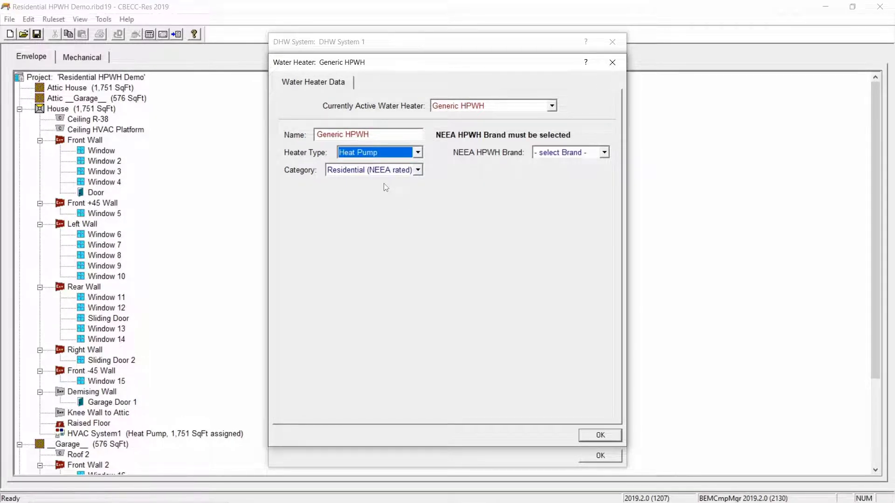
left_click(605, 152)
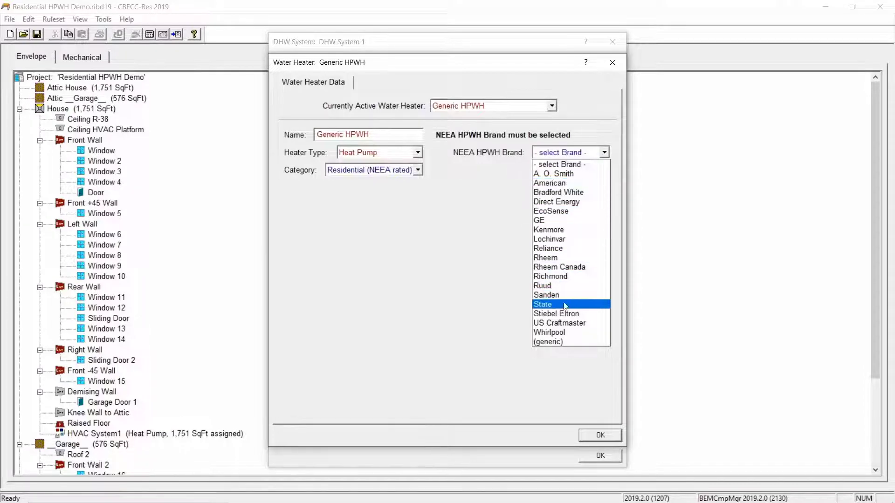
left_click(561, 343)
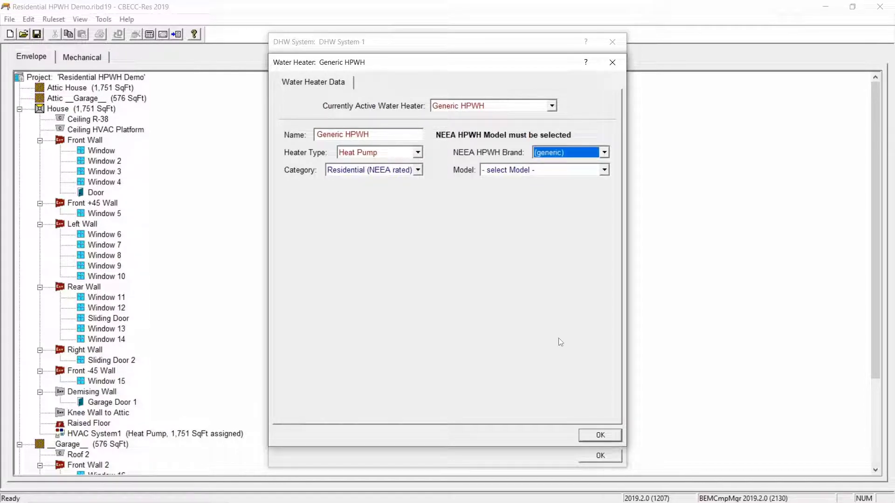
left_click(607, 171)
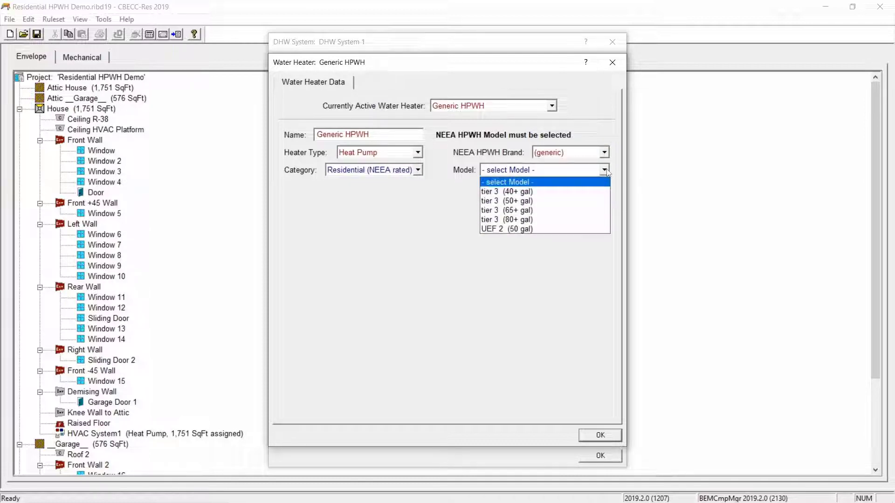
left_click(514, 229)
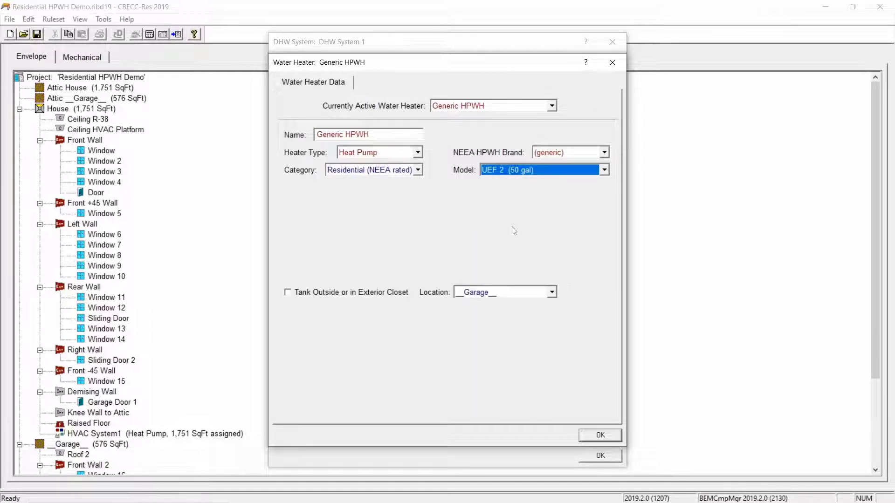
Keep Residential (NEEA rated) category, locate the tank inside __Garage__, and confirm the water heater
left_click(419, 171)
left_click(419, 171)
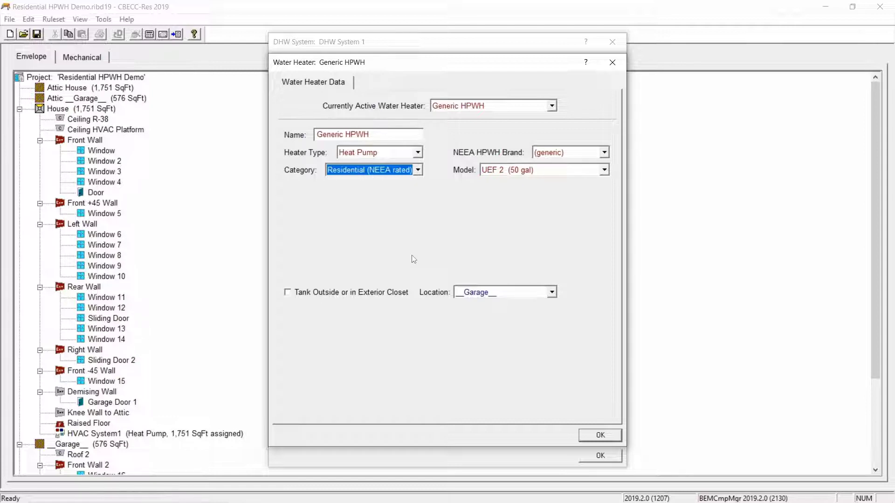
left_click(552, 293)
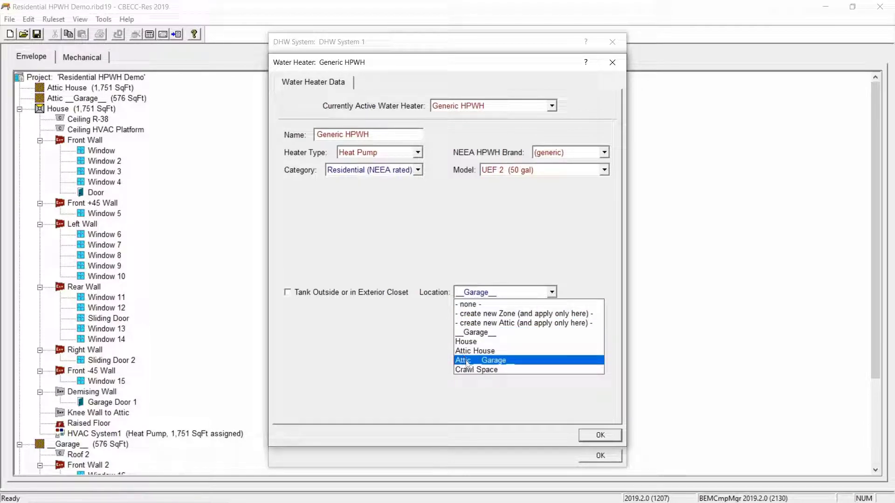
left_click(467, 333)
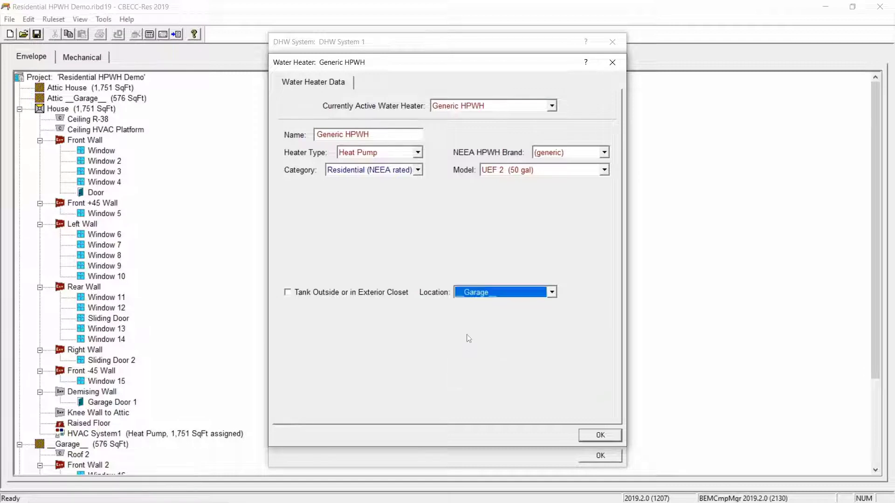
left_click(287, 294)
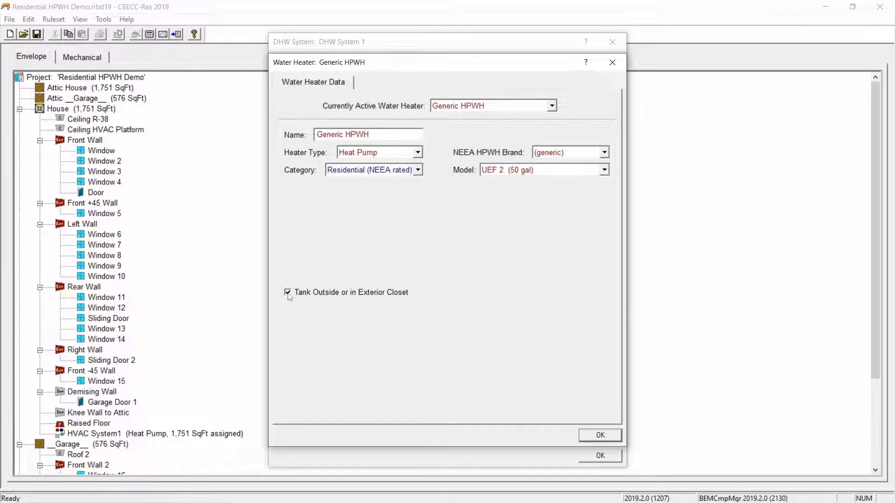
left_click(288, 293)
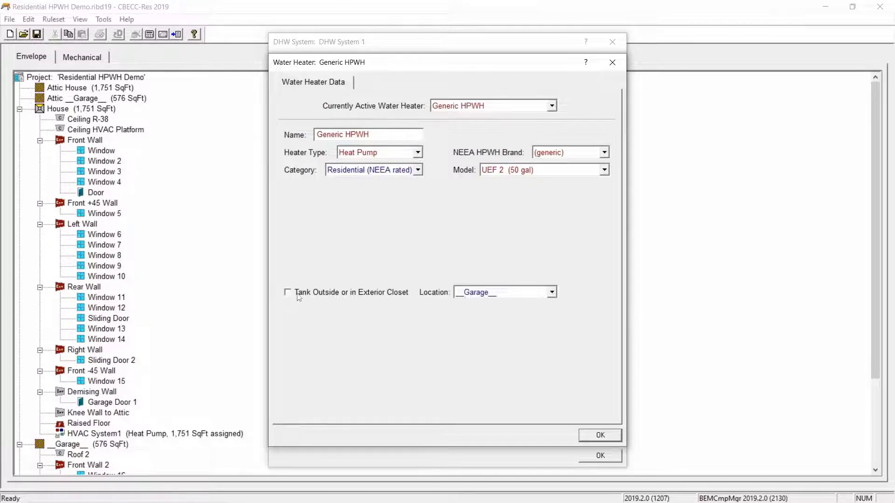
left_click(601, 436)
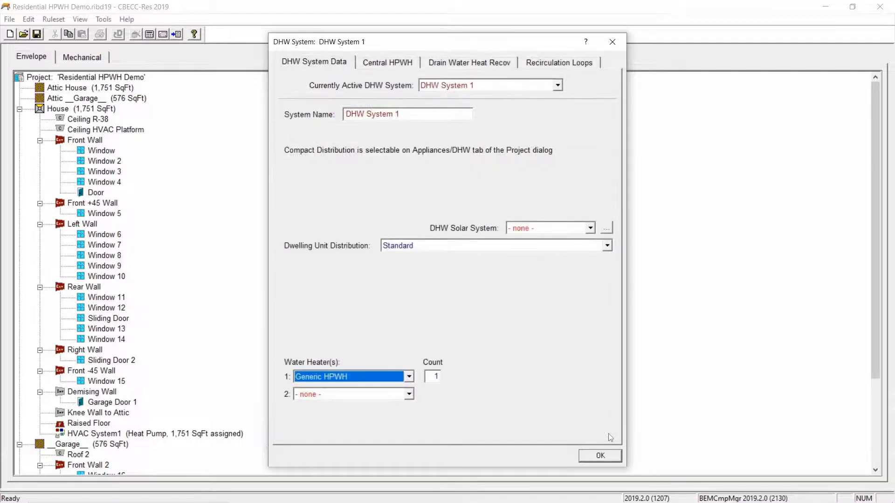
Close DHW System 1 so it lists under House as HPWH-NEEA, 1,751 SqFt assigned
left_click(600, 456)
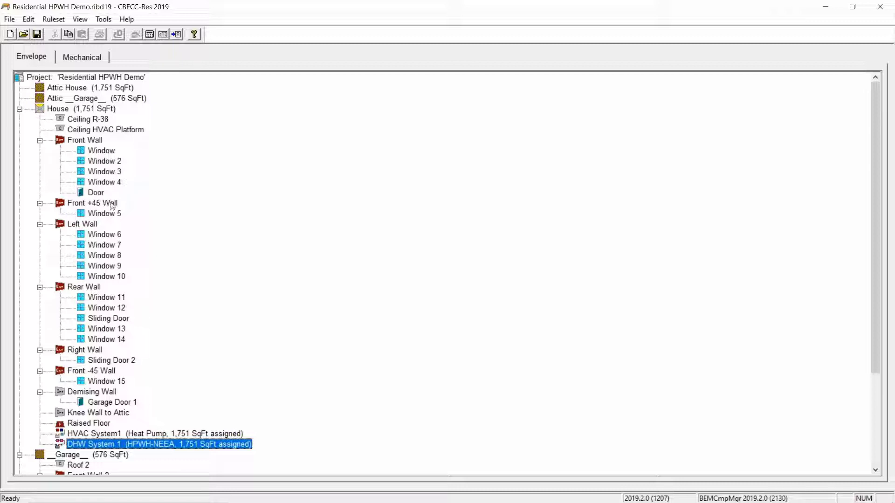
left_click(86, 60)
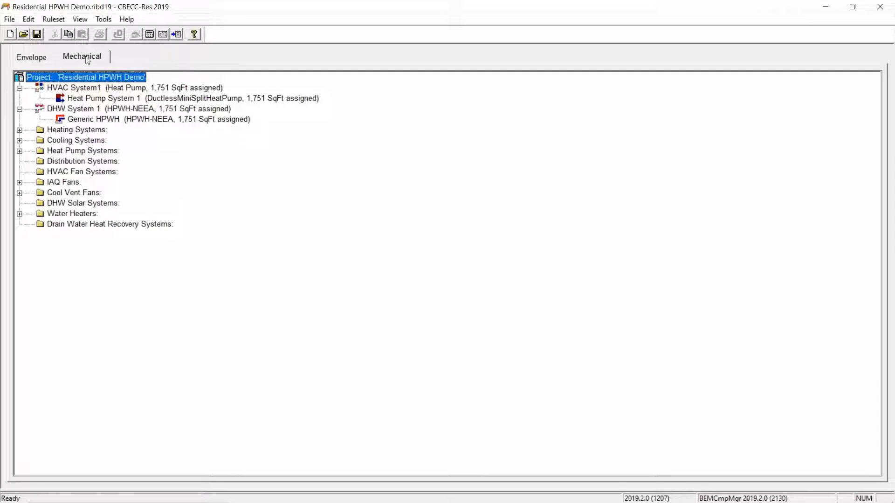
left_click(90, 110)
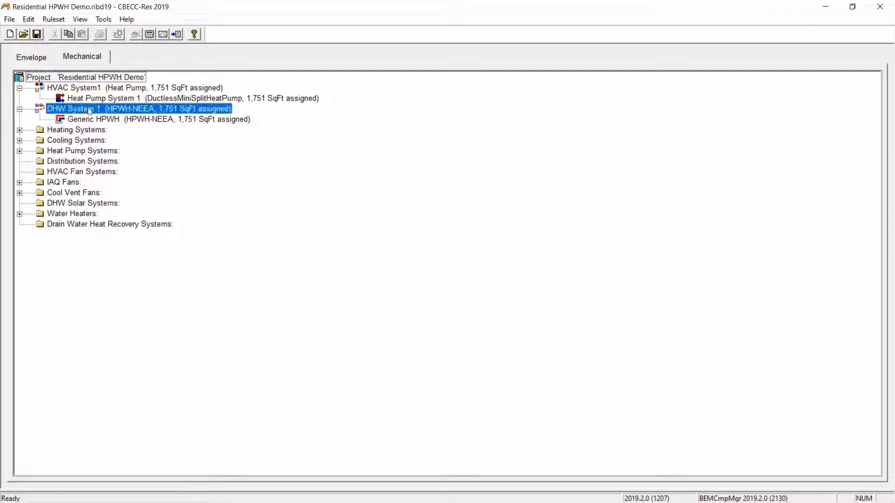
left_click(105, 121)
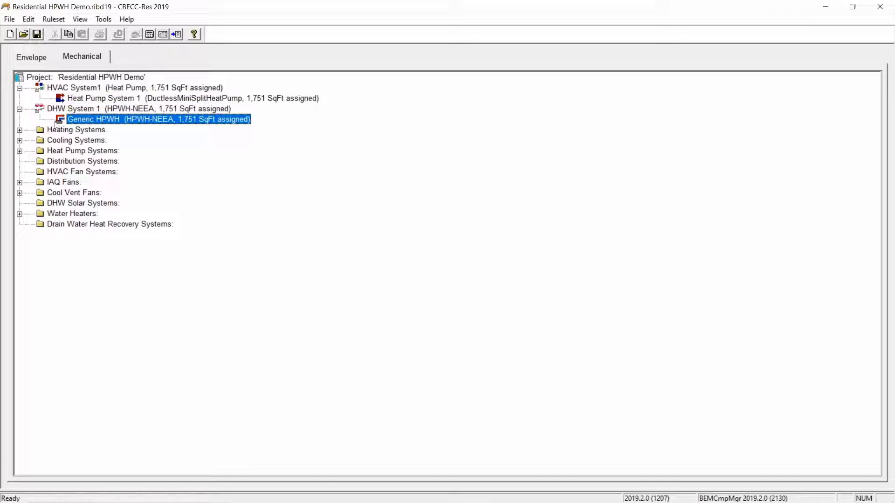
left_click(19, 214)
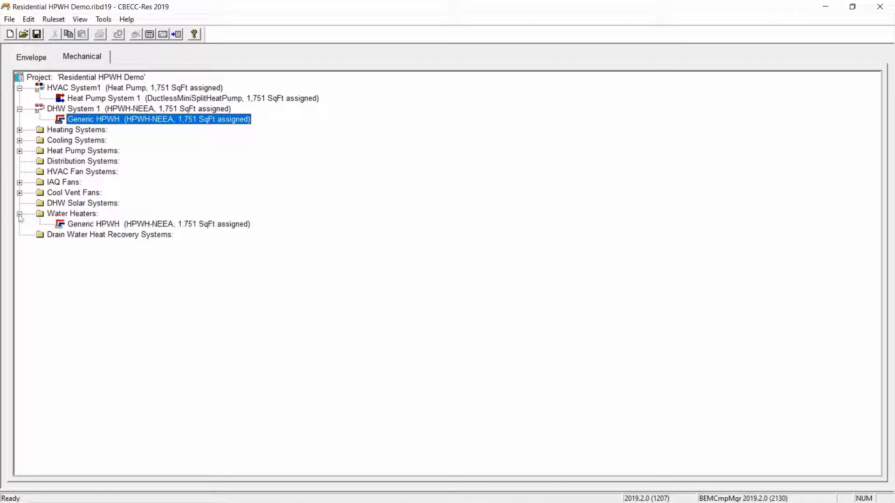
left_click(113, 226)
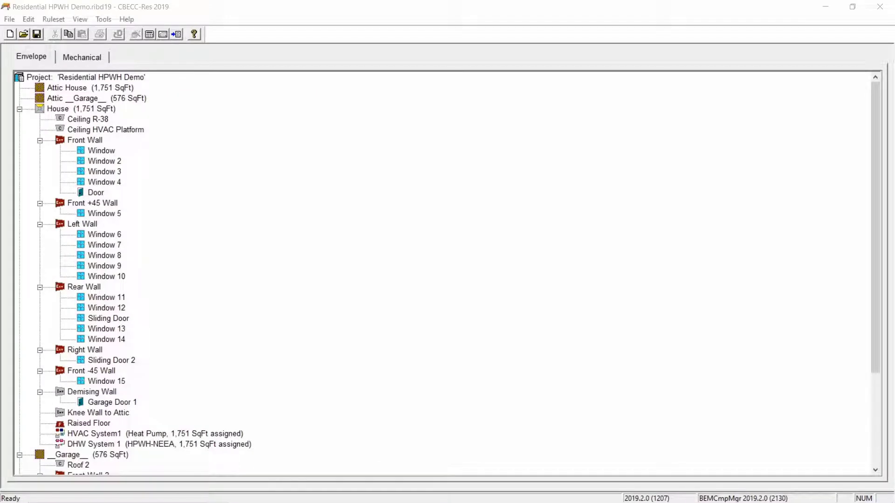
left_click(217, 8)
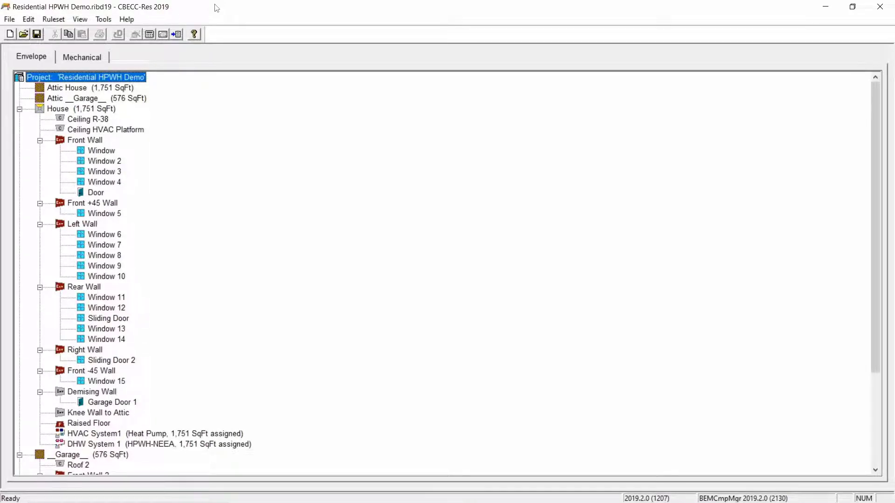
left_click(144, 444)
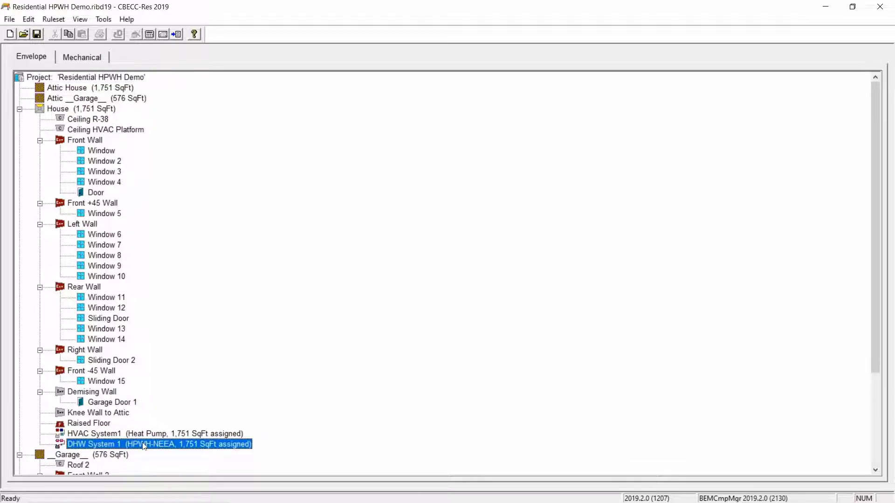
double_click(144, 446)
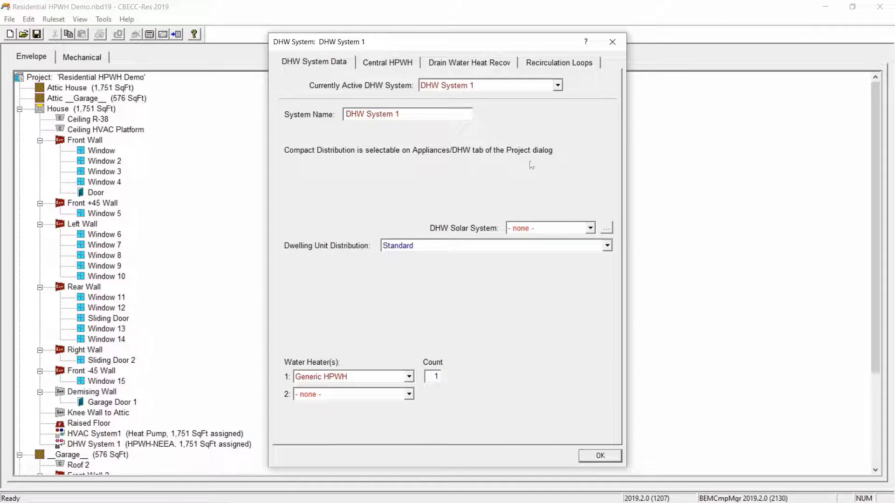
left_click(612, 41)
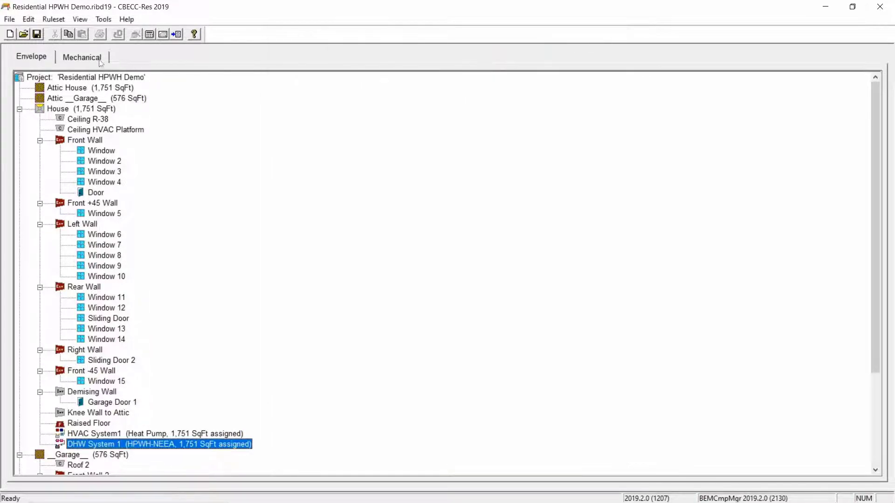
Review DHW System 1 on the Mechanical tab, cancelling a new water heater to keep Generic HPWH
left_click(80, 57)
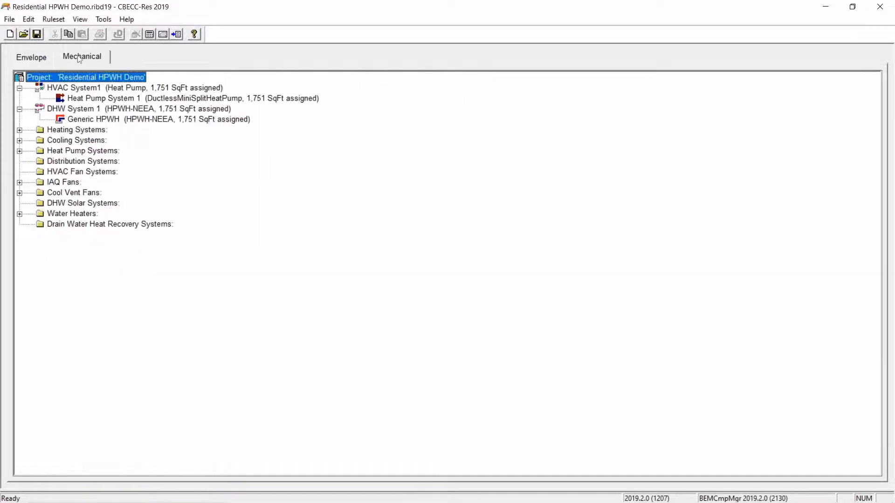
double_click(87, 109)
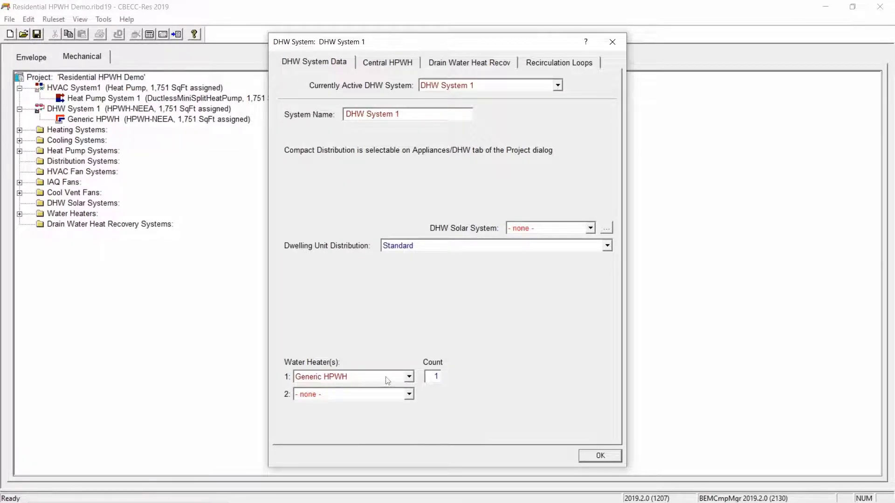
left_click(409, 377)
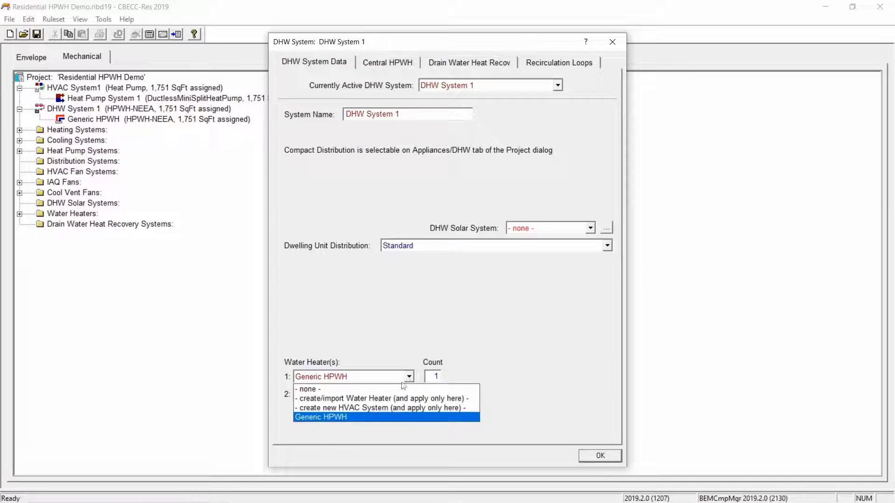
left_click(395, 400)
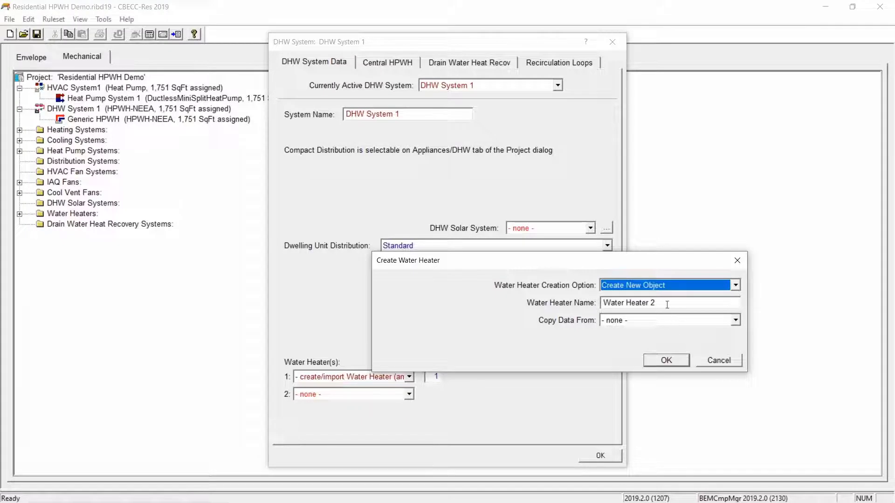
key("Tab")
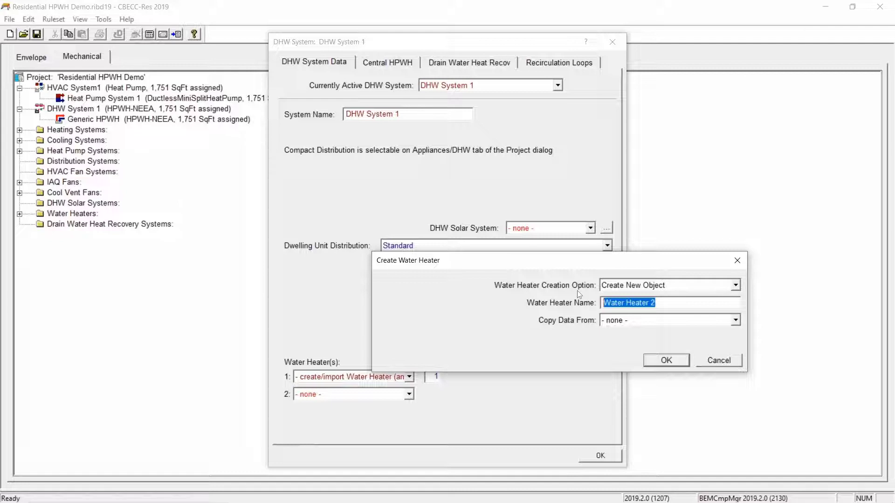
left_click(716, 363)
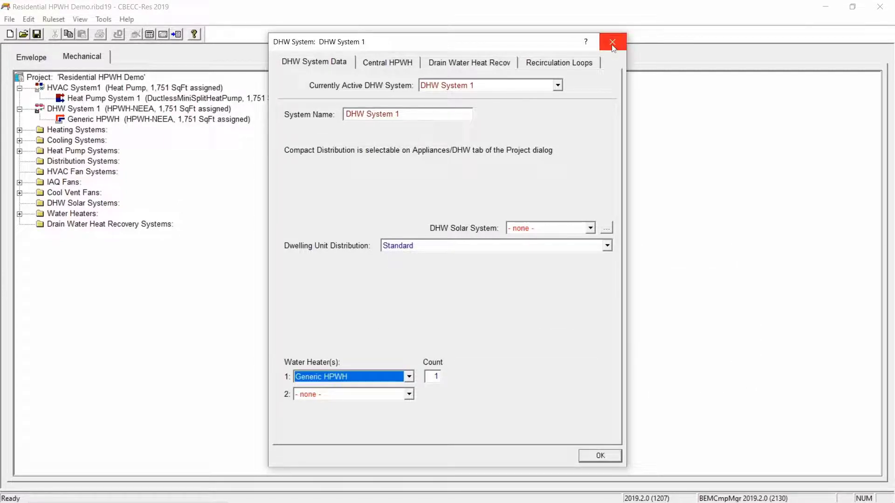
left_click(613, 43)
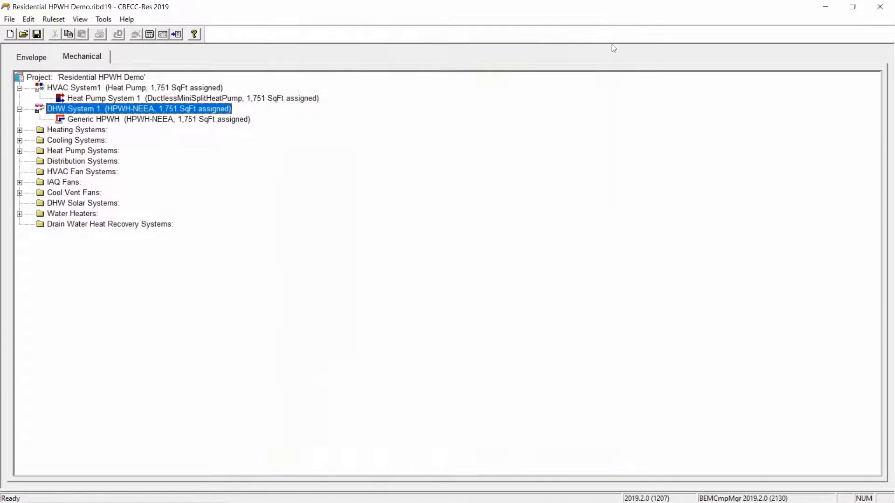
Create a new water heater from the Water Heaters group's context menu
left_click(61, 216)
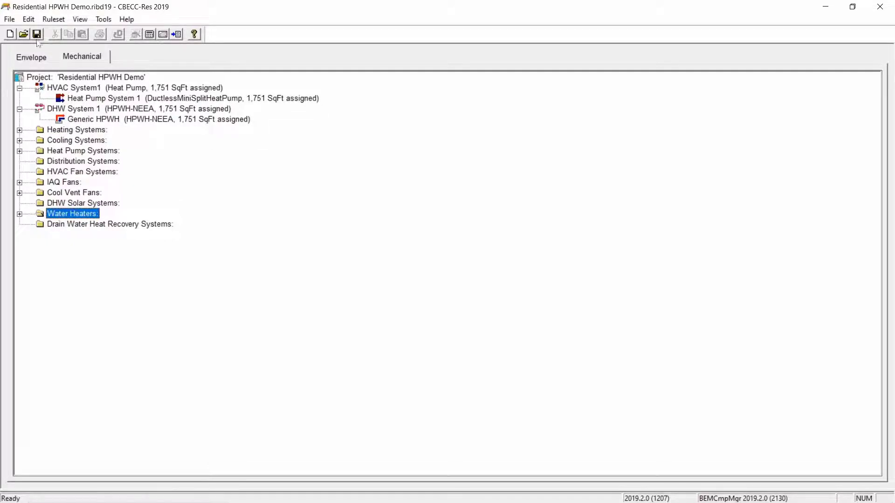
right_click(65, 215)
mouse_move(138, 337)
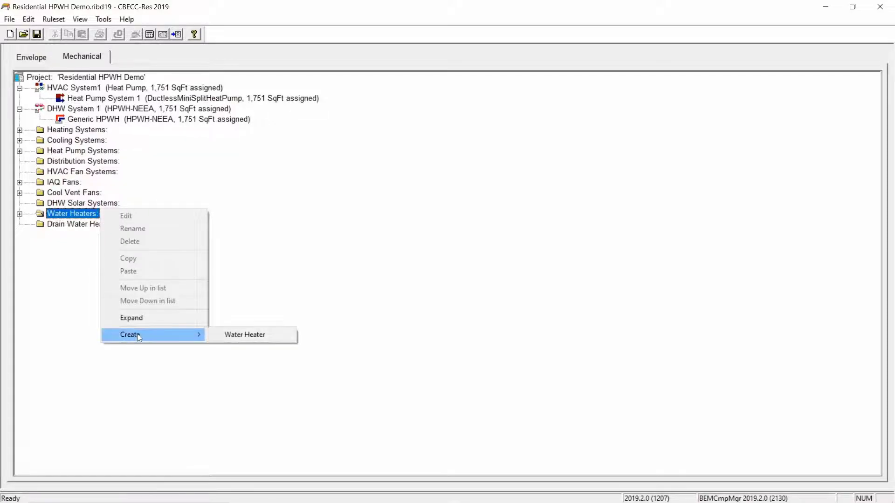
left_click(258, 334)
left_click_drag(559, 266, 441, 199)
Name it 'Rheem HPWH', copy data from Generic HPWH, and confirm
left_click(551, 233)
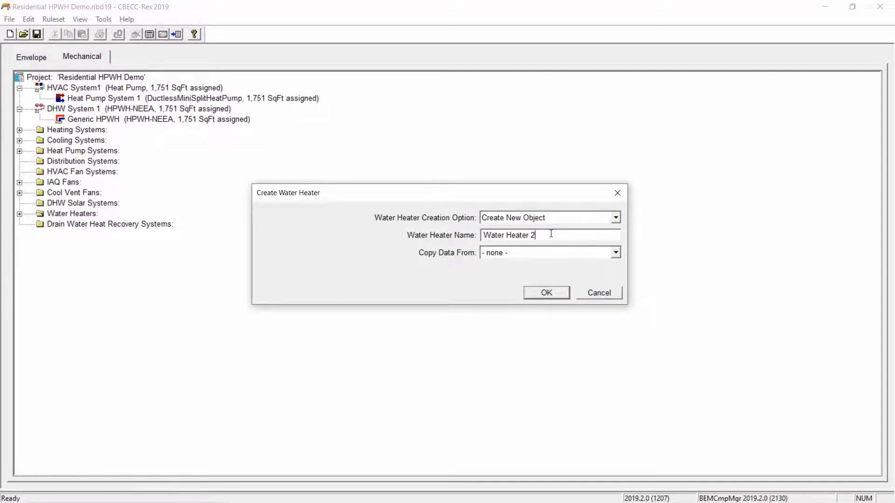
left_click_drag(556, 234, 442, 226)
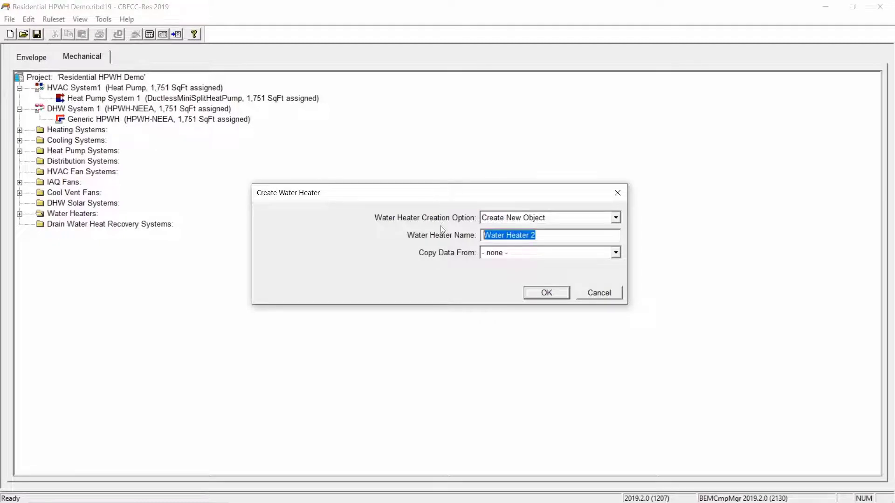
type("Rh")
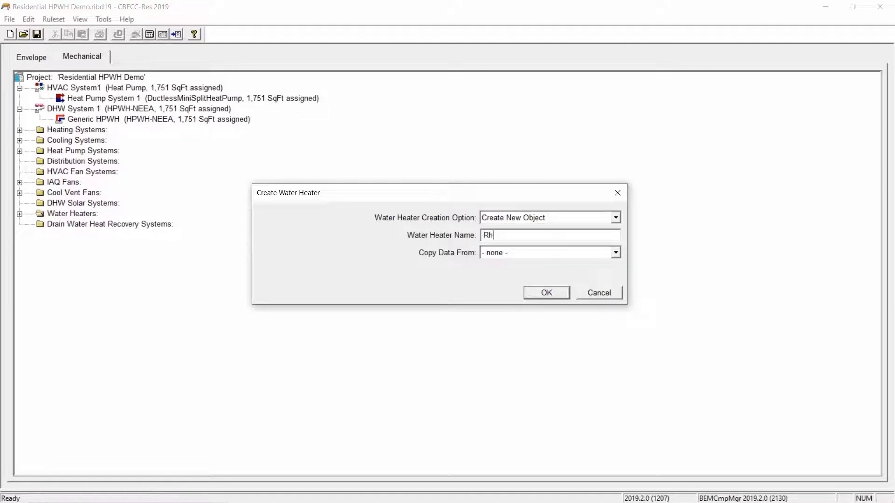
type("eem HPWH")
left_click(616, 253)
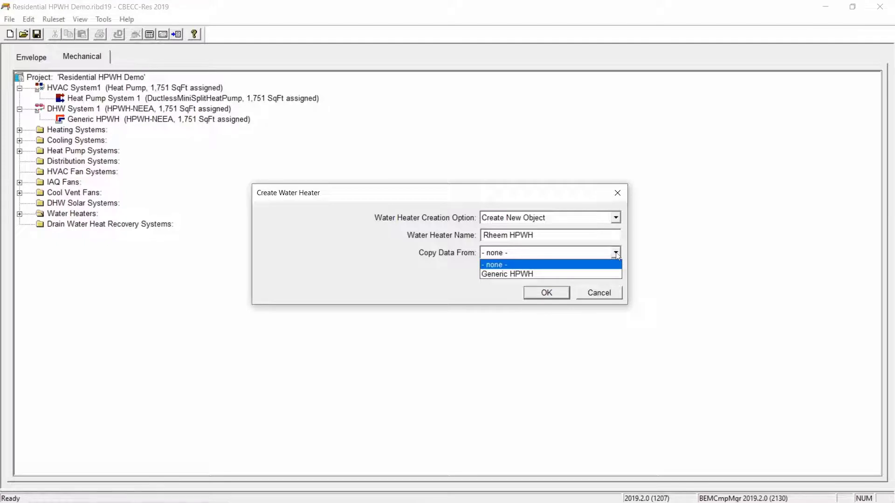
left_click(515, 275)
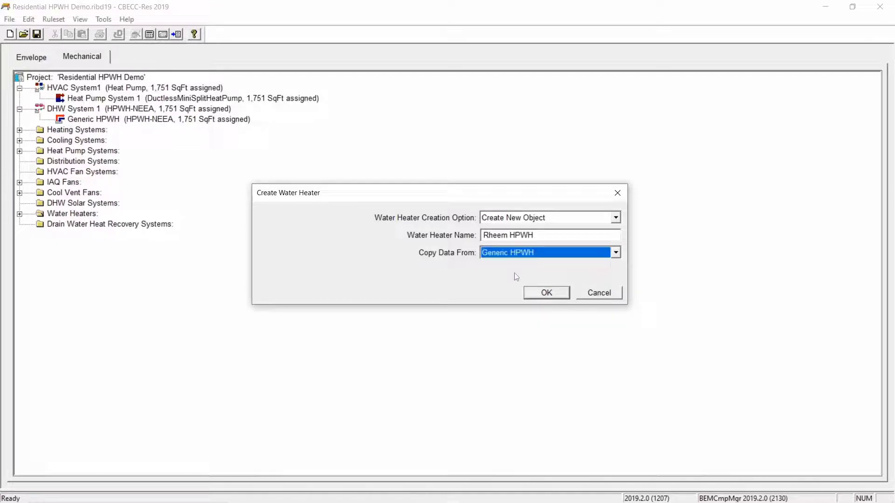
left_click(545, 294)
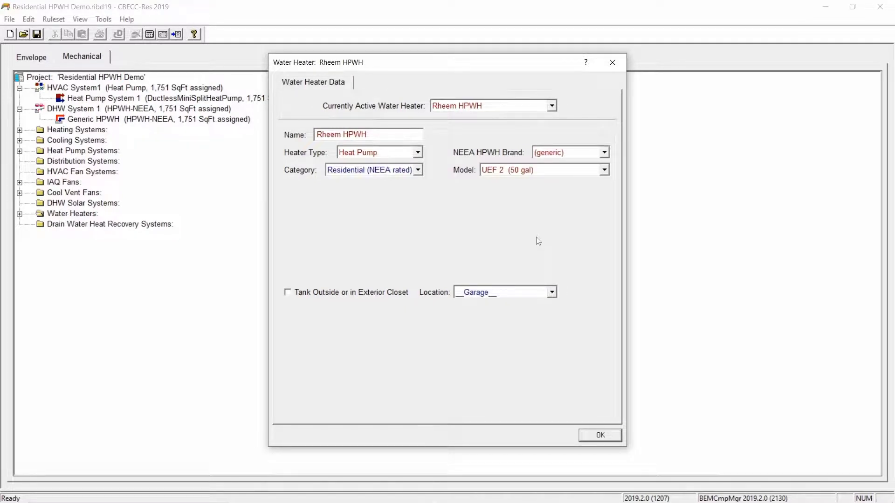
Set Rheem HPWH's brand to Rheem and model to PRO H50 T2 RH310BM (50 gal, JA13)
left_click(371, 134)
left_click(320, 134)
left_click_drag(320, 134, 379, 136)
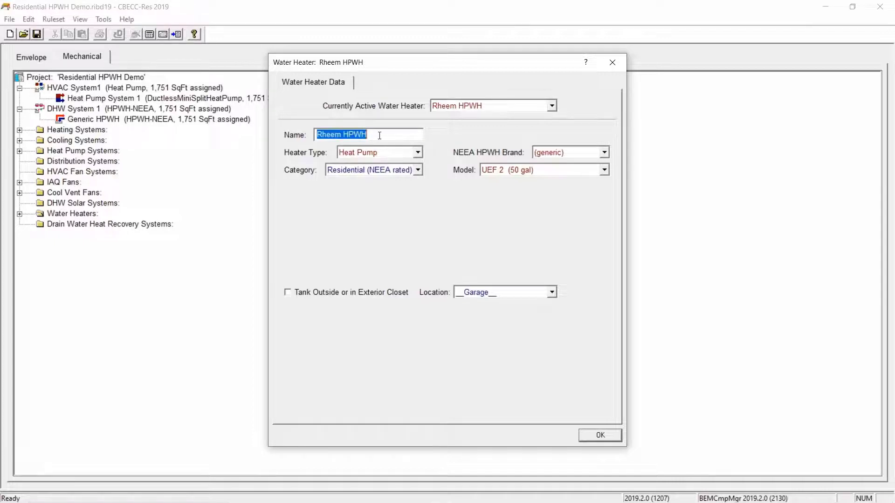
left_click(380, 135)
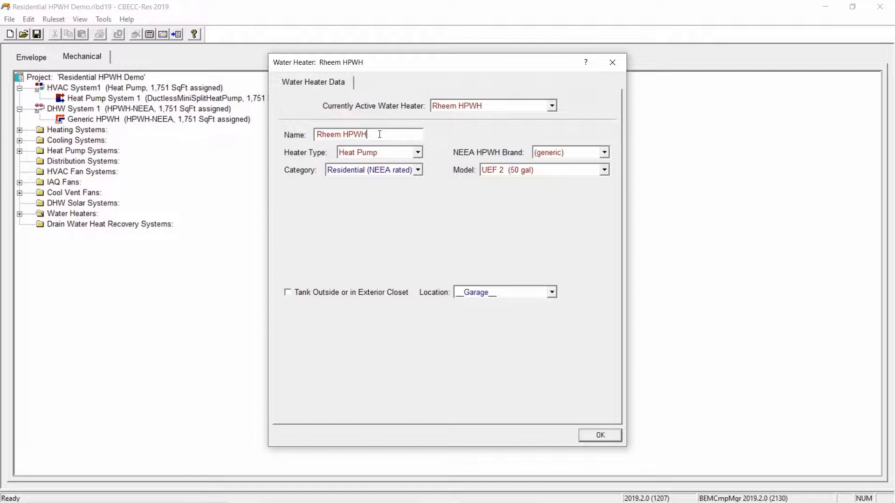
left_click(605, 153)
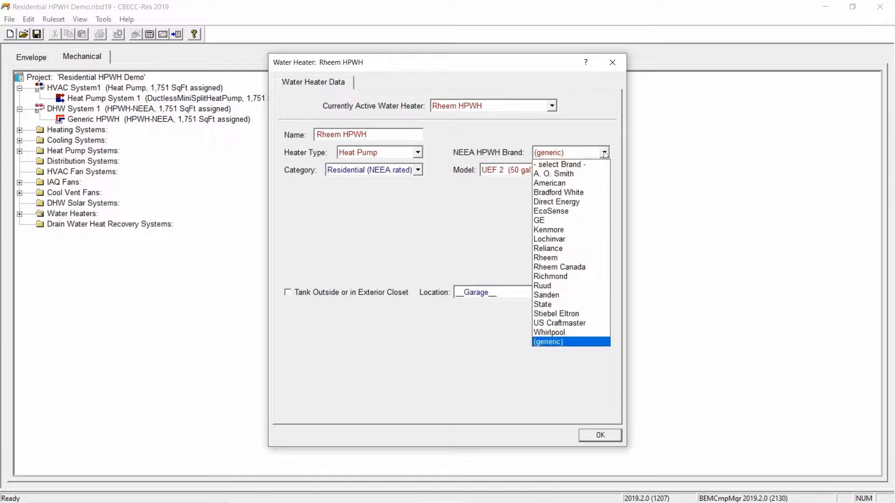
left_click(555, 258)
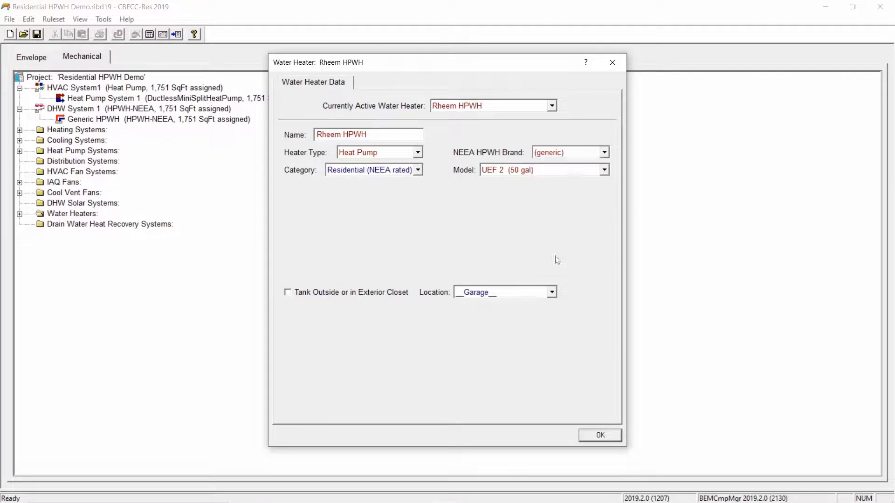
left_click(604, 171)
left_click_drag(623, 210, 588, 275)
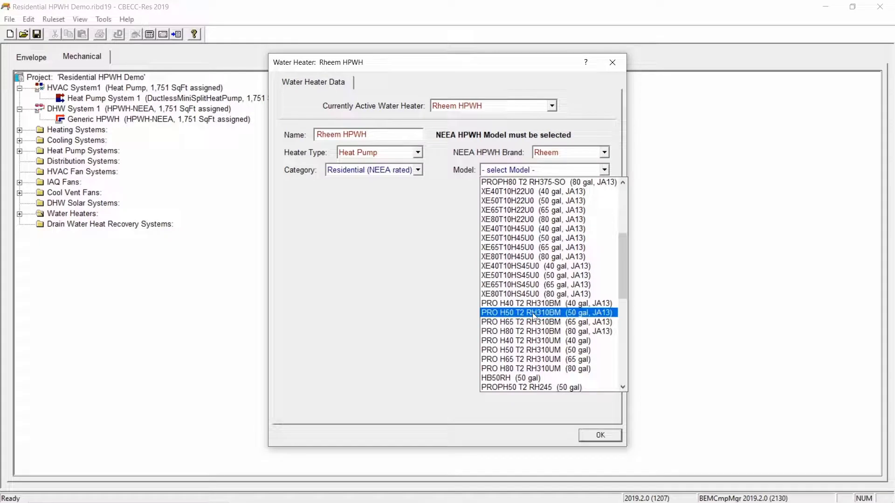
left_click(534, 317)
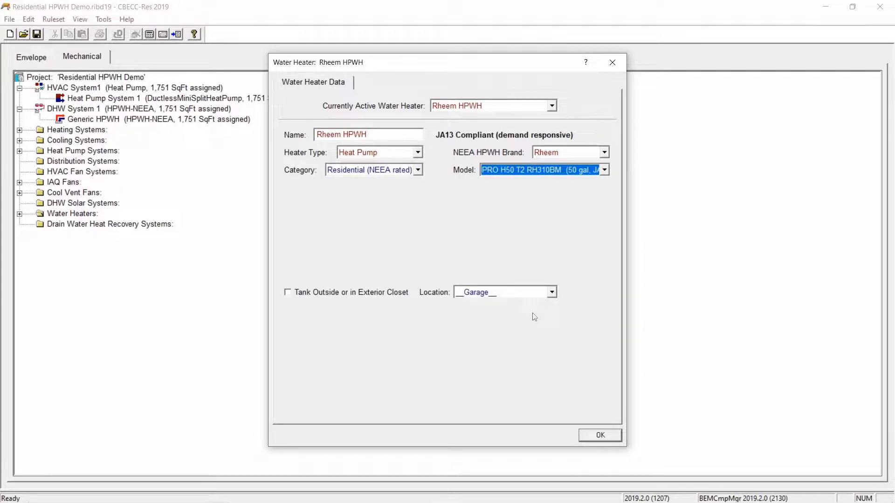
left_click(601, 437)
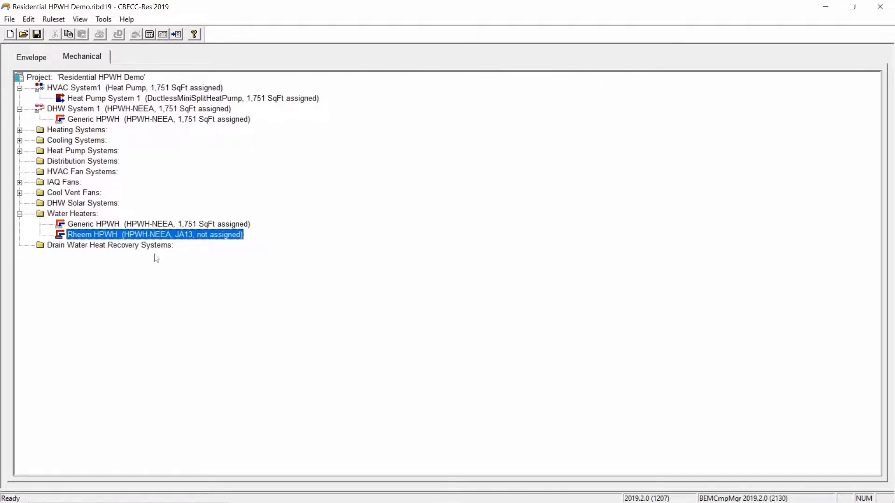
From the Envelope tree, assign Rheem HPWH to DHW System 1 with Basic demand response control
left_click(117, 225)
left_click(118, 236)
left_click(93, 111)
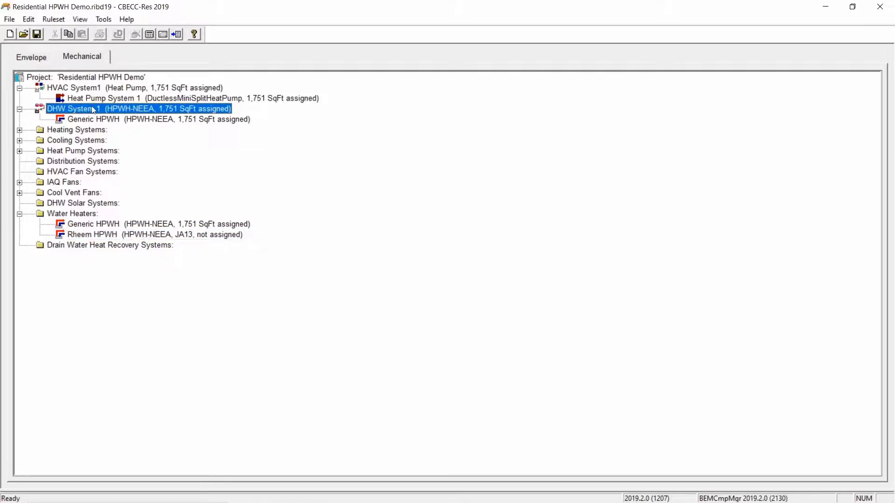
left_click(31, 57)
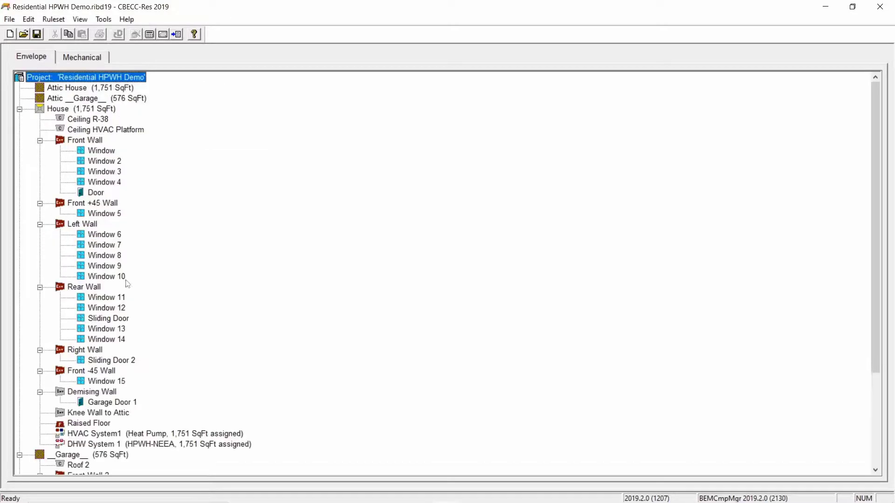
double_click(118, 445)
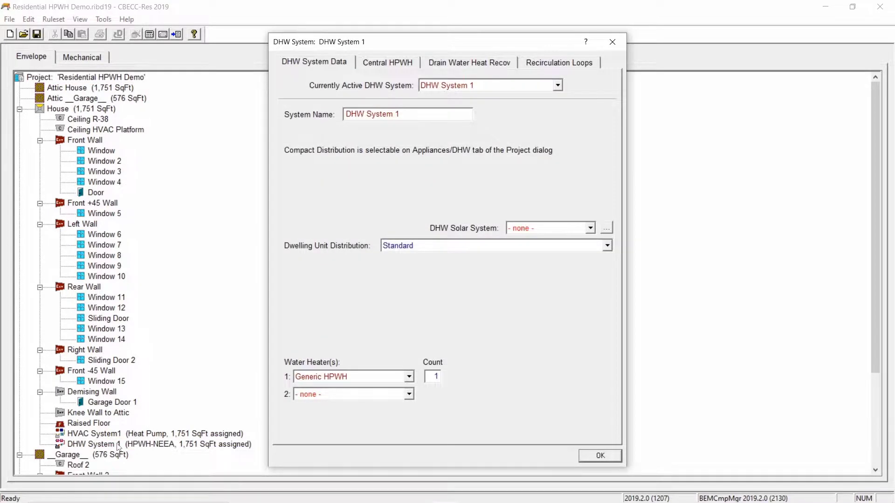
left_click(409, 378)
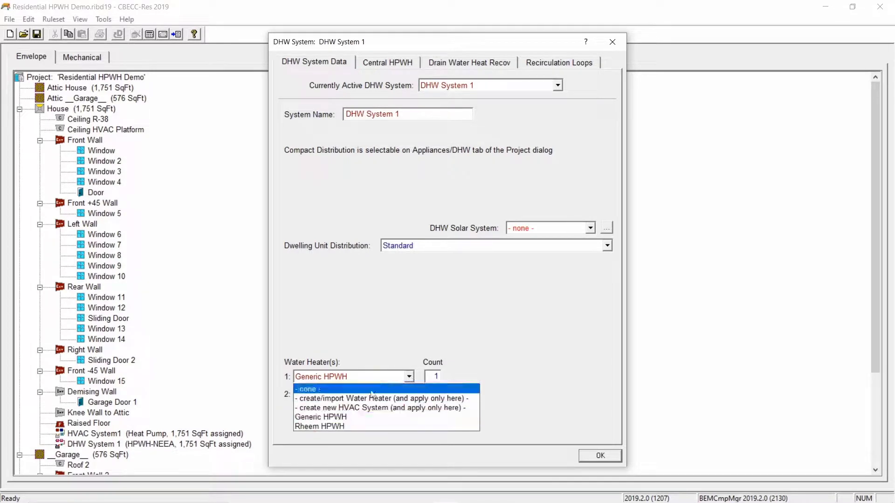
left_click(332, 427)
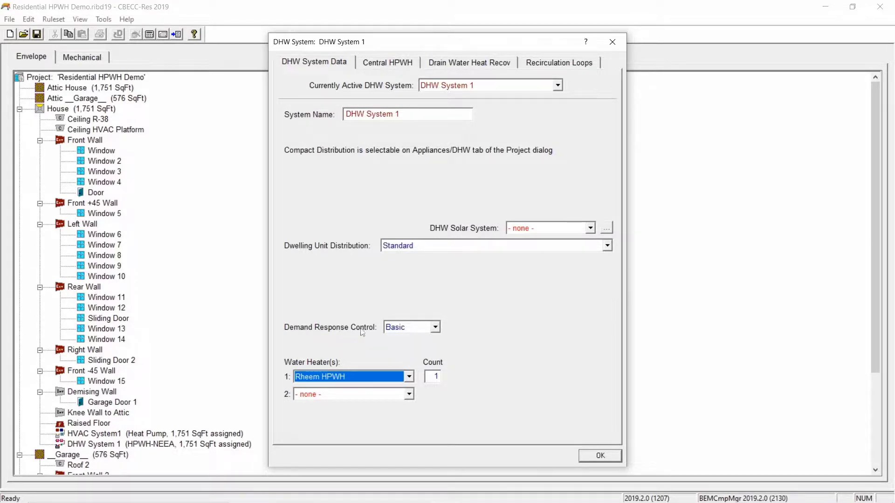
left_click(435, 329)
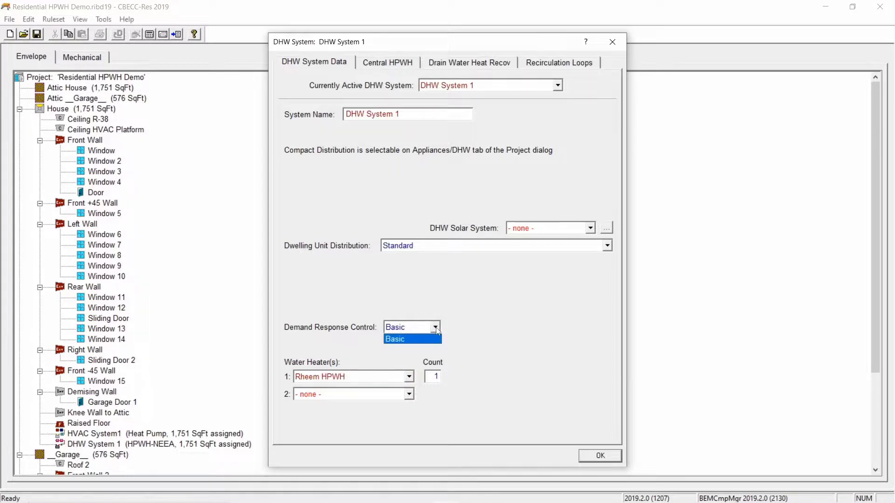
left_click(436, 329)
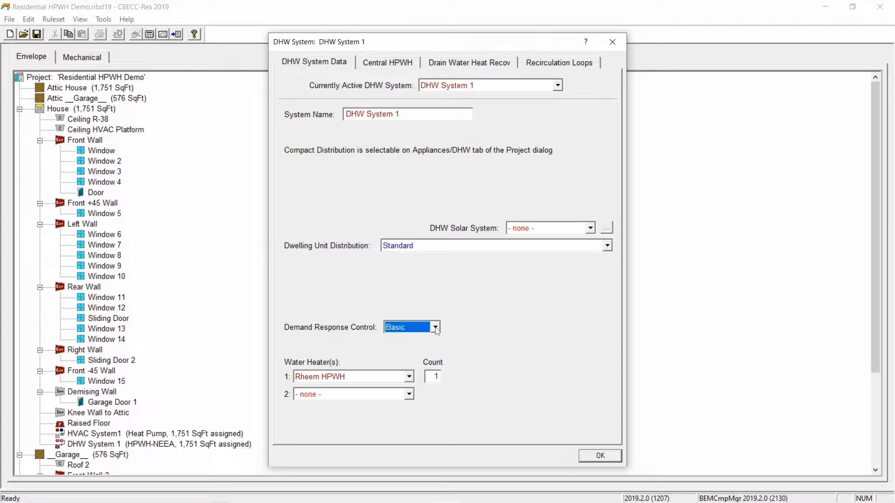
left_click(610, 459)
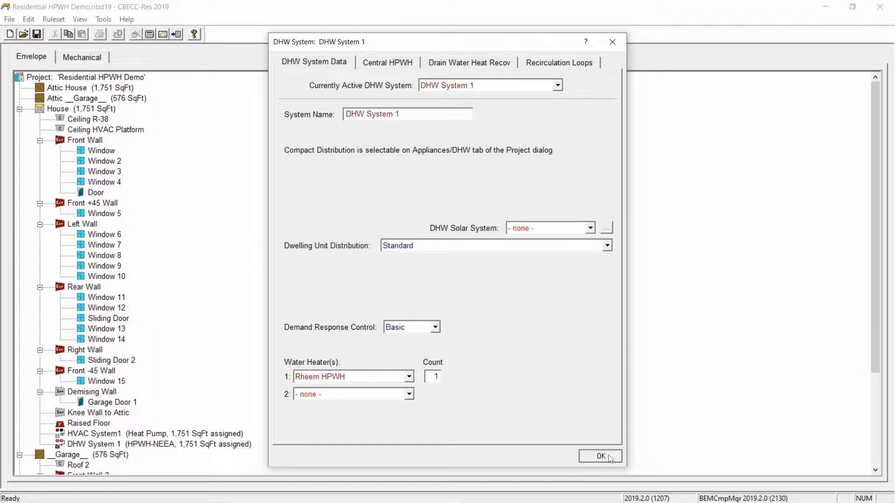